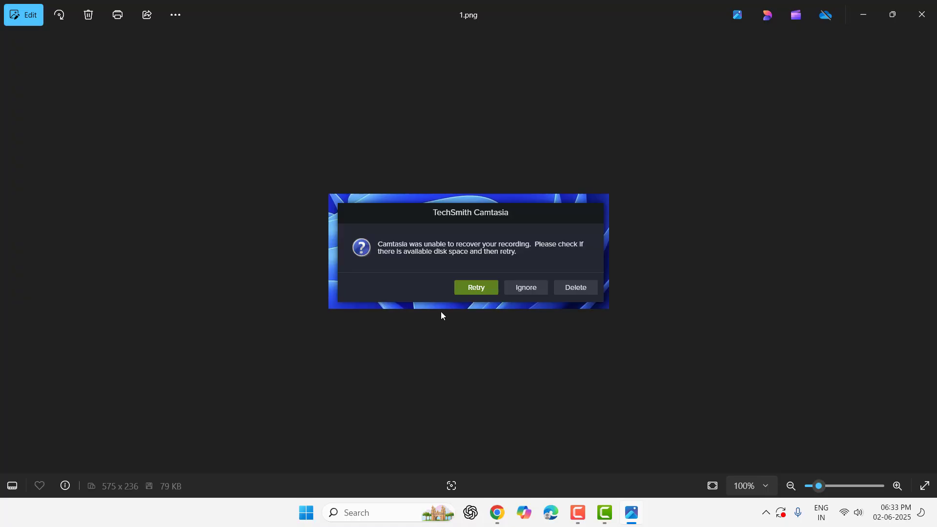
scroll(440, 310, "up", 3)
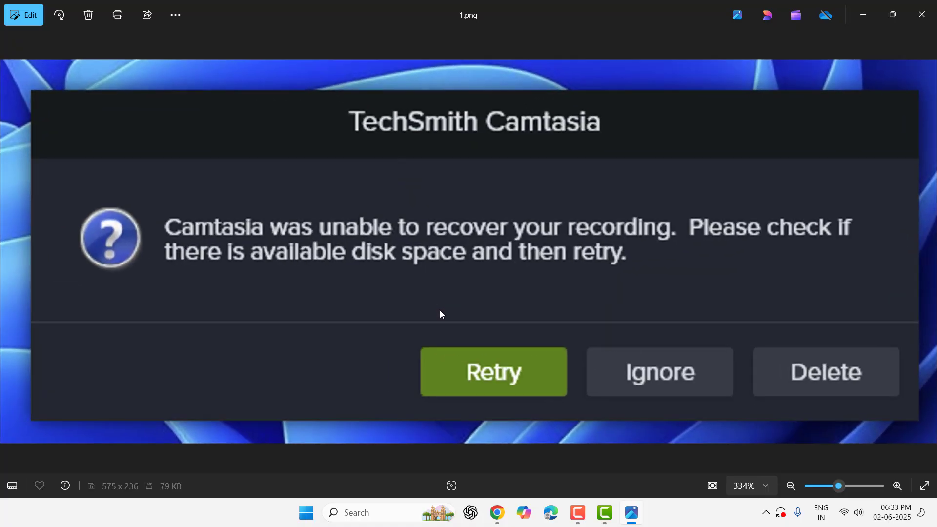
scroll(440, 310, "down", 3)
scroll(422, 276, "down", 5)
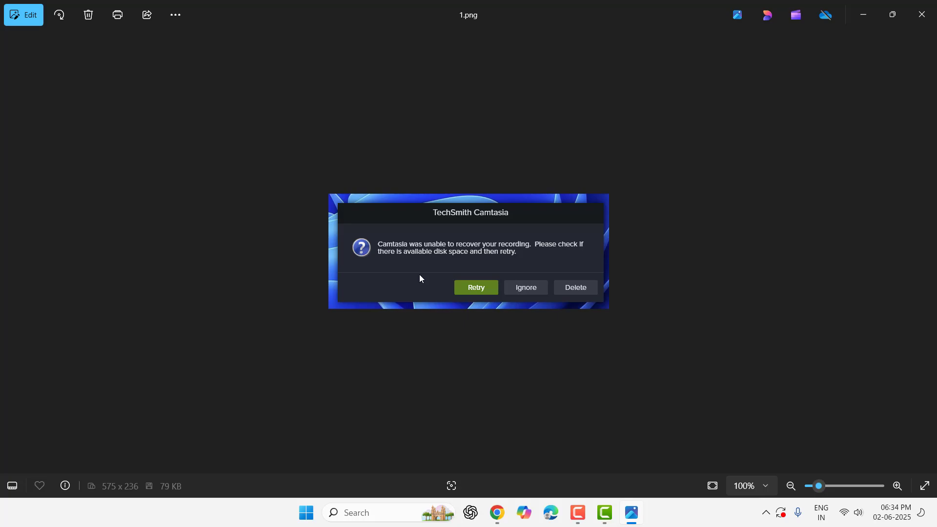
left_click(922, 15)
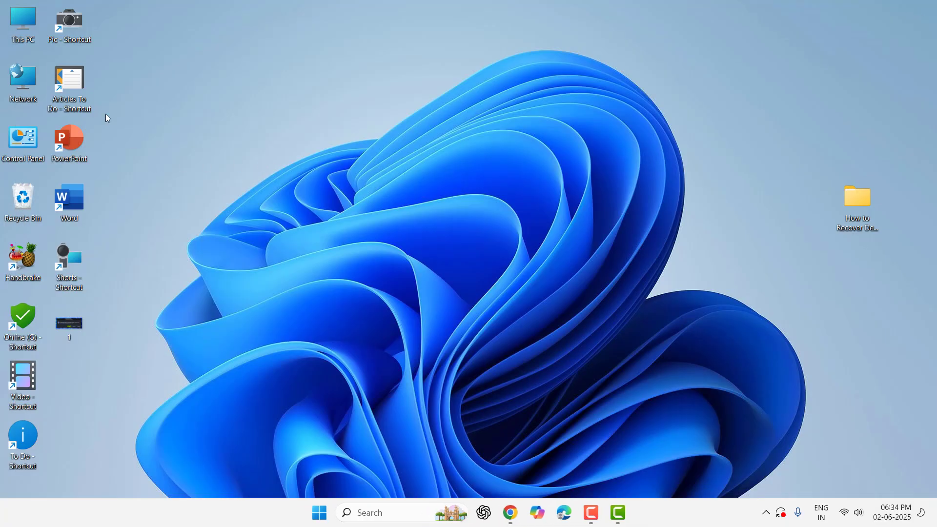
double_click(23, 22)
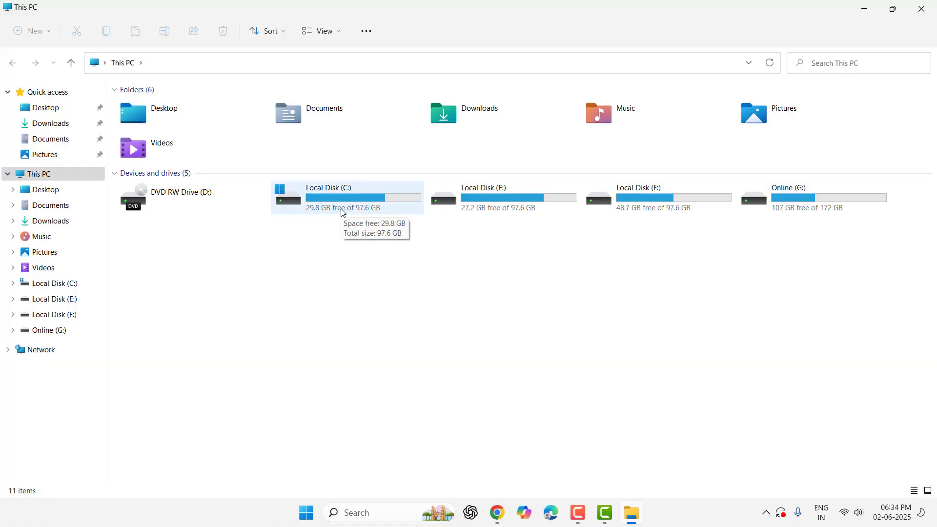
left_click(923, 7)
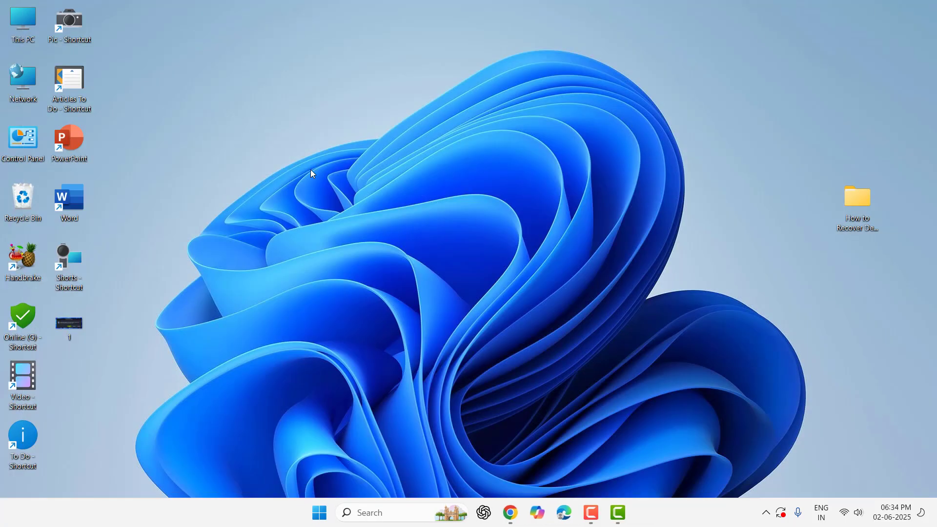
double_click(22, 22)
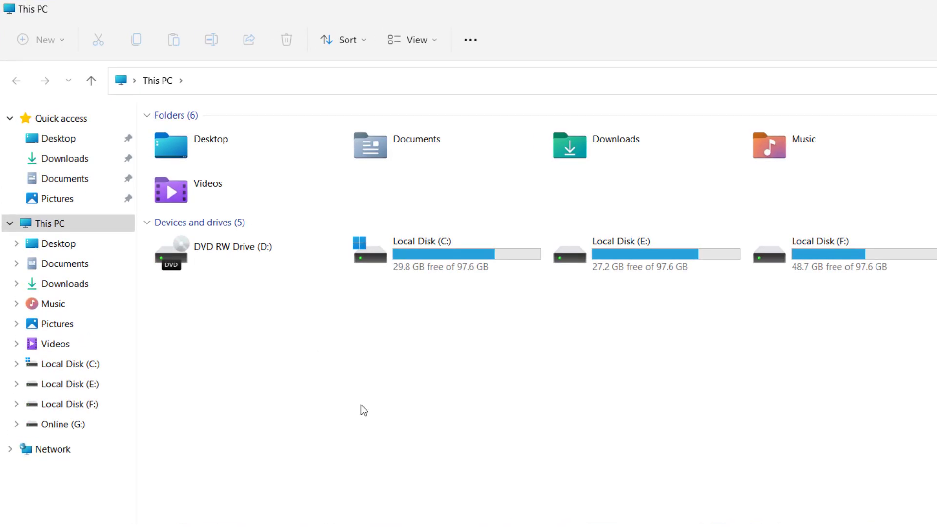
double_click(413, 148)
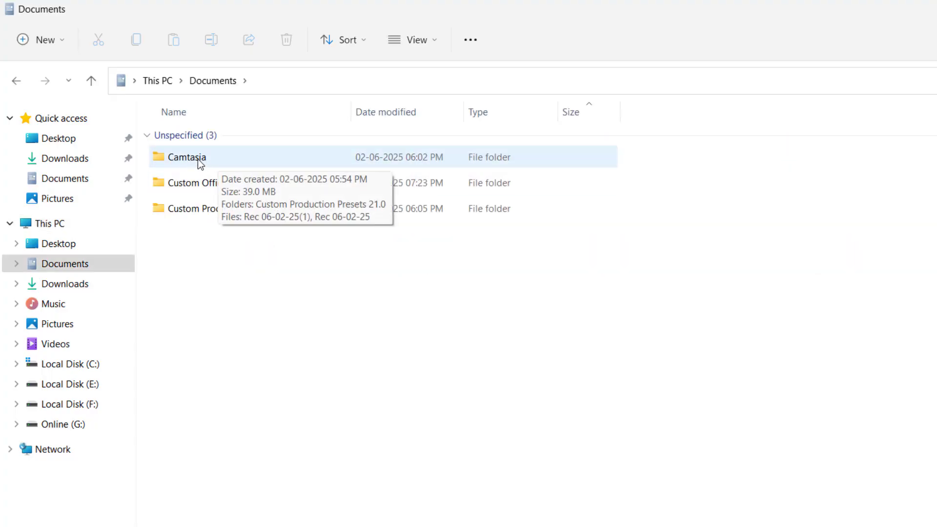
double_click(198, 158)
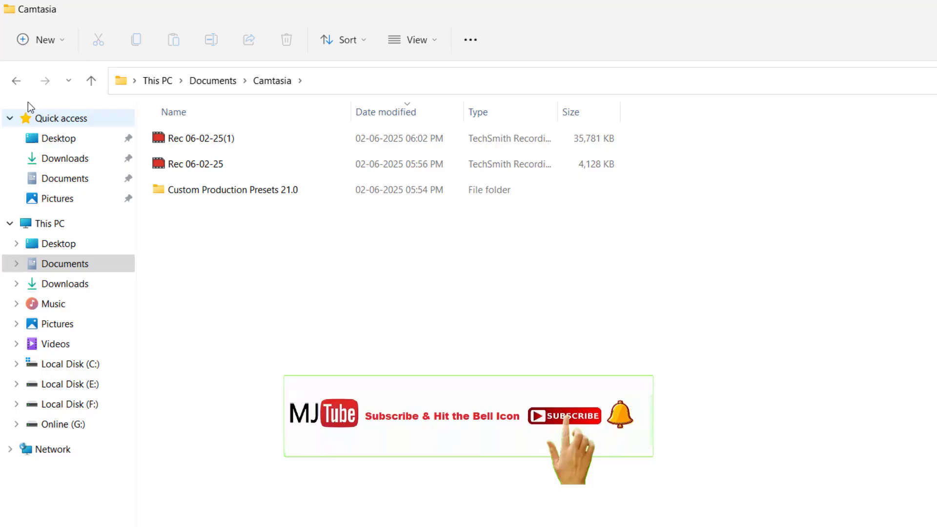
left_click(16, 81)
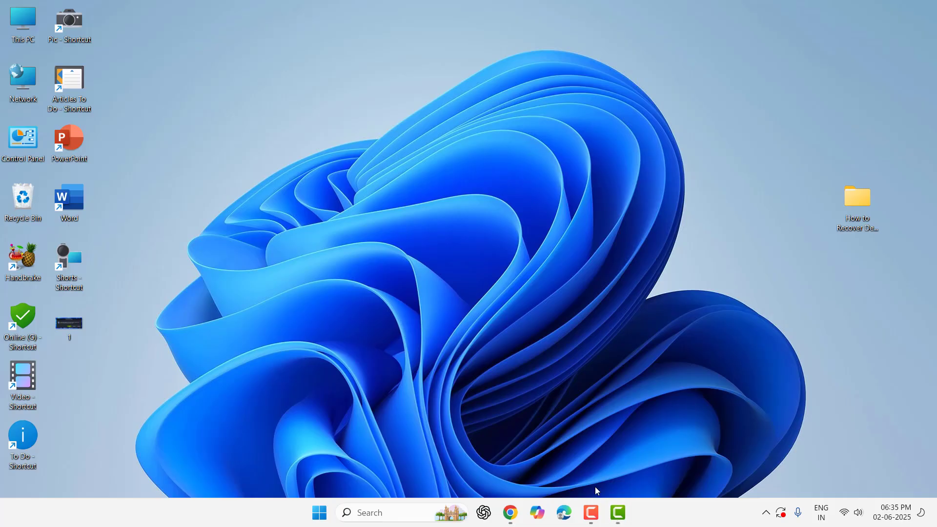
Bring the Camtasia editor forward and reach its Advanced preferences
left_click(619, 513)
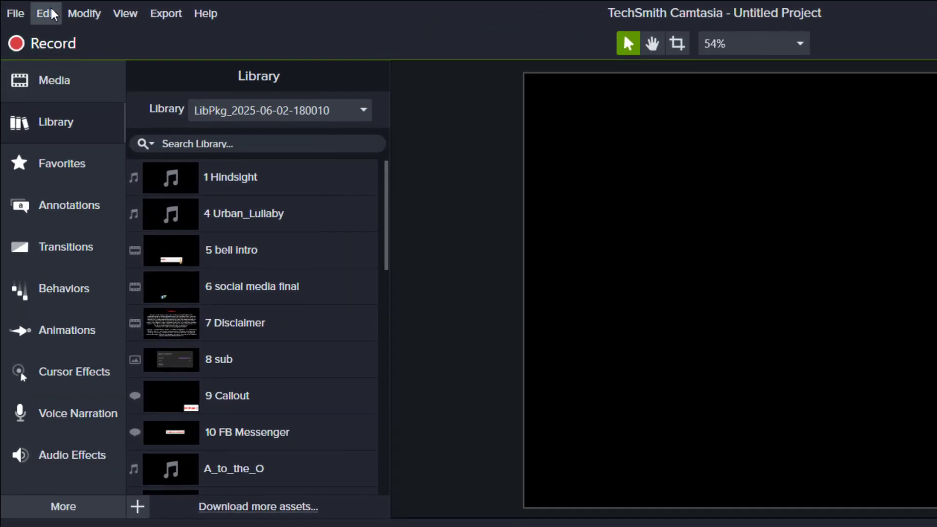
left_click(46, 13)
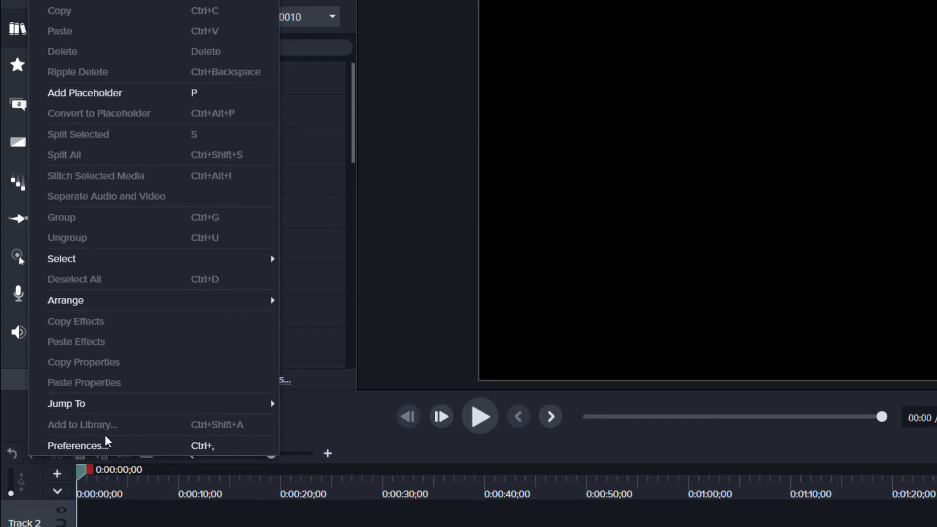
left_click(78, 509)
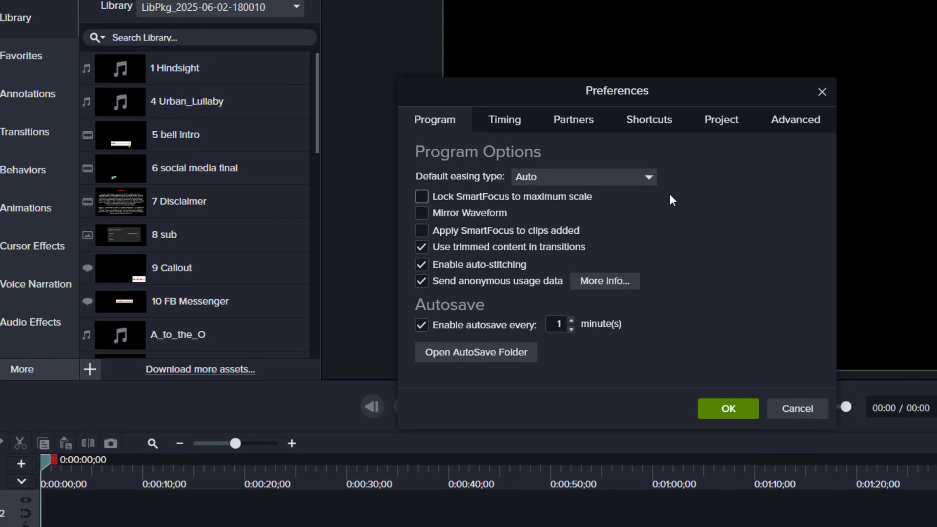
left_click(831, 121)
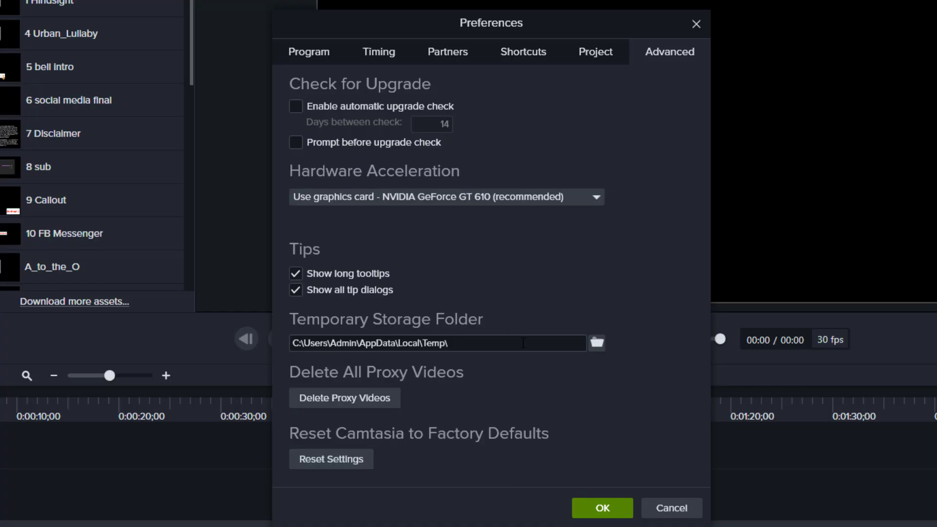
Check the temporary storage folder stays at the Local Temp path, then close Preferences unchanged
left_click(595, 342)
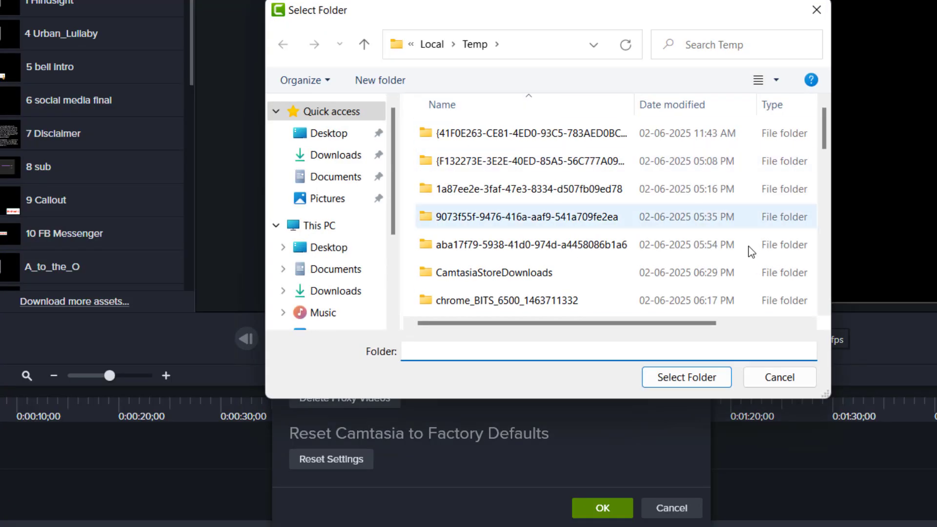
left_click(795, 386)
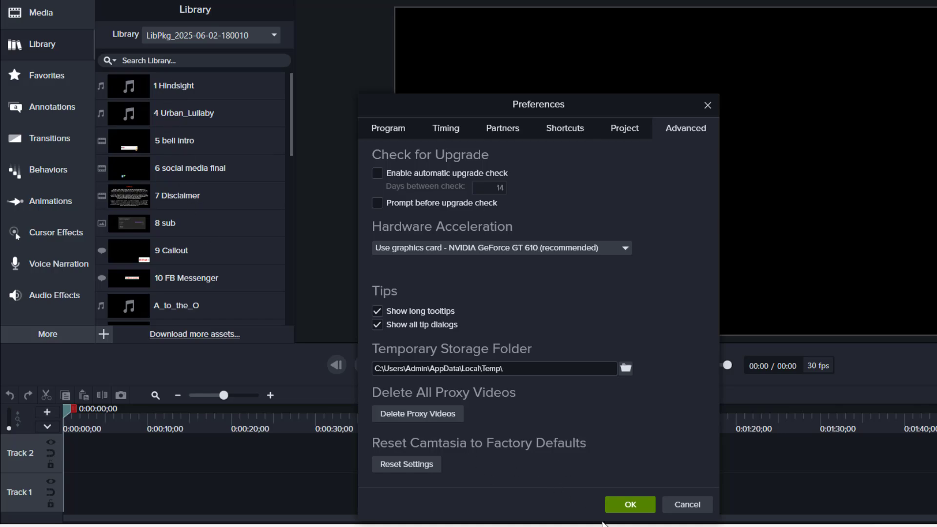
left_click(630, 505)
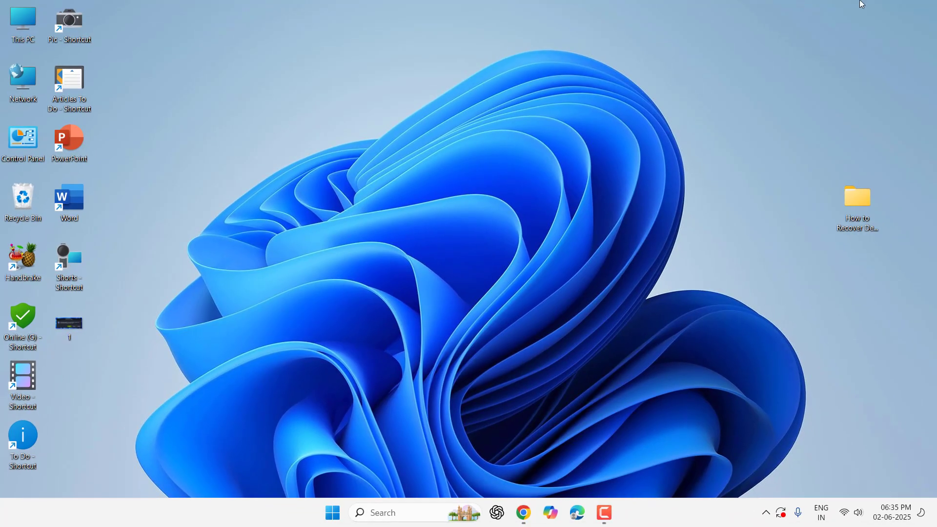
Reach the Apps & features list of installed apps in Windows Settings
left_click(333, 512)
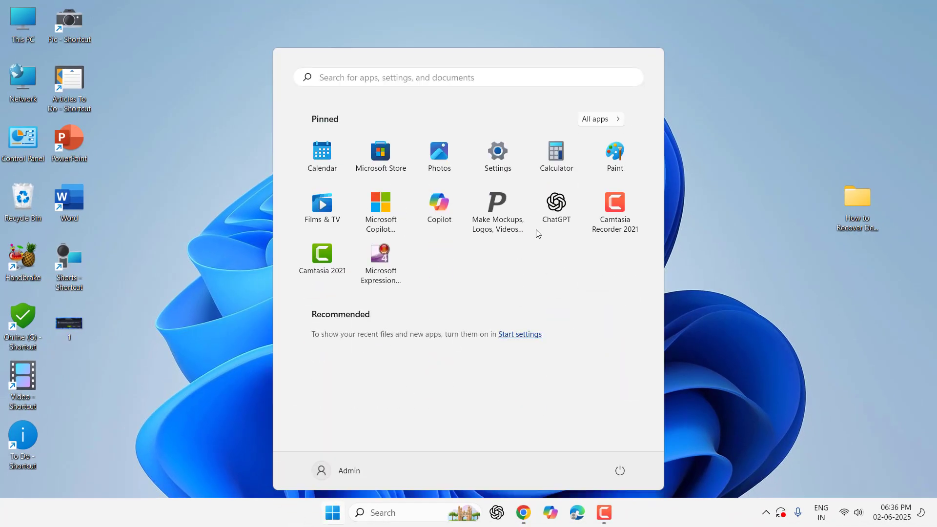
left_click(505, 150)
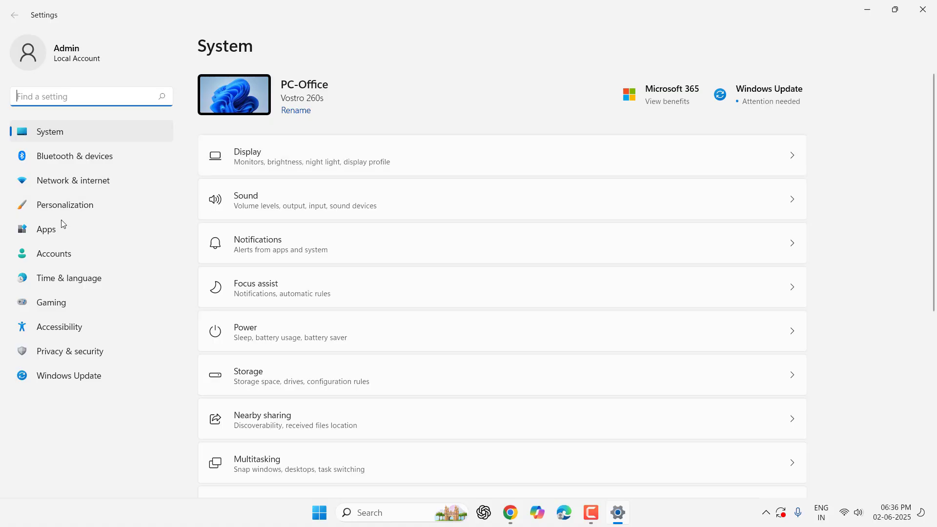
left_click(46, 230)
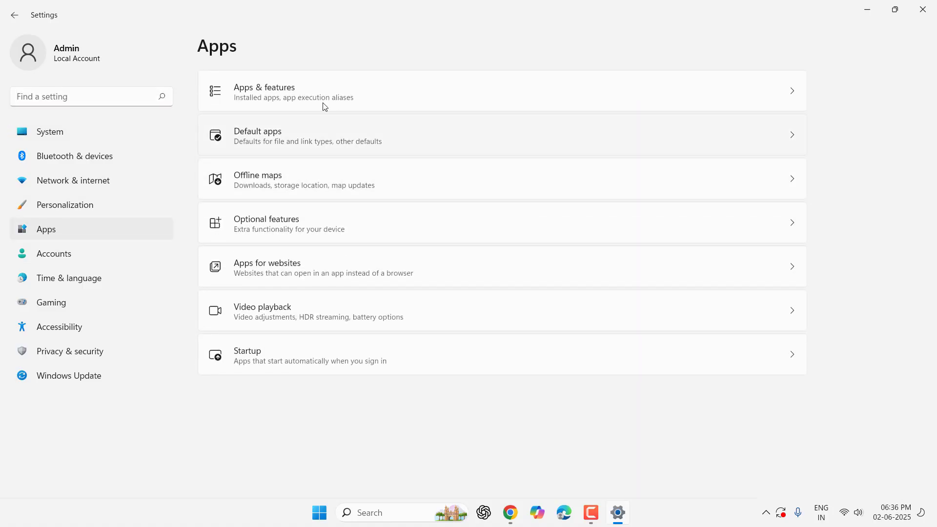
left_click(301, 96)
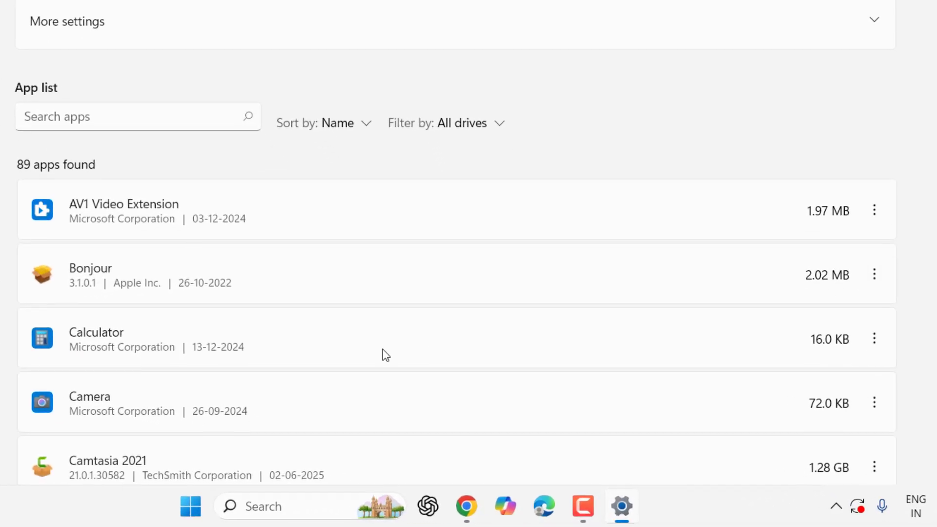
scroll(689, 278, "down", 1)
left_click(880, 373)
left_click(686, 410)
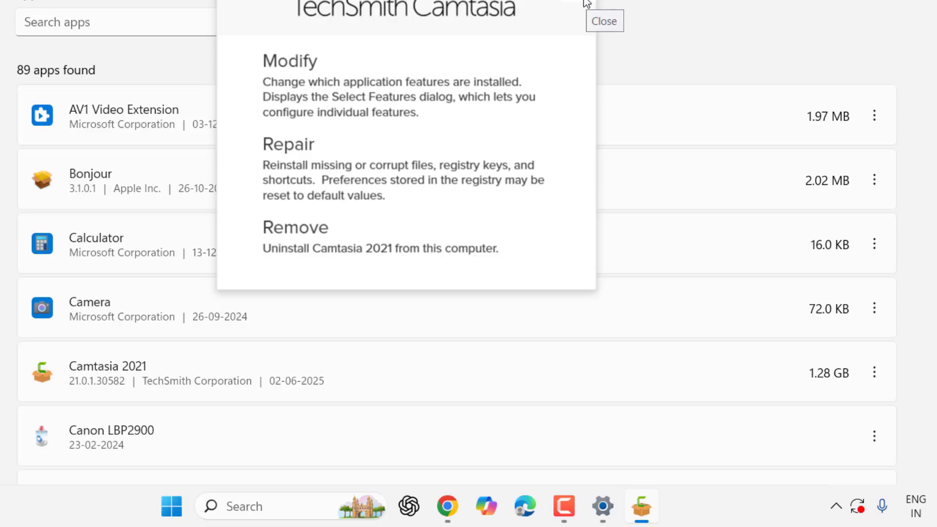
left_click(586, 3)
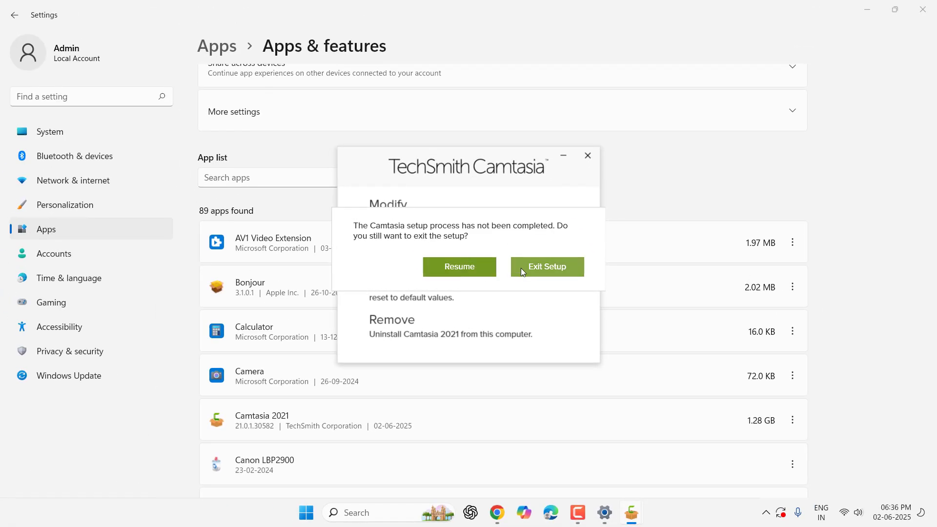
left_click(542, 267)
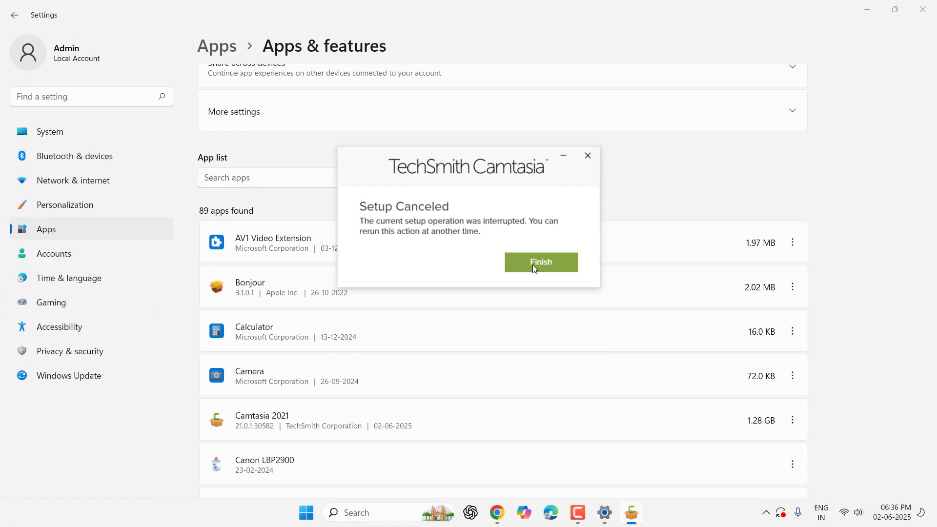
left_click(533, 264)
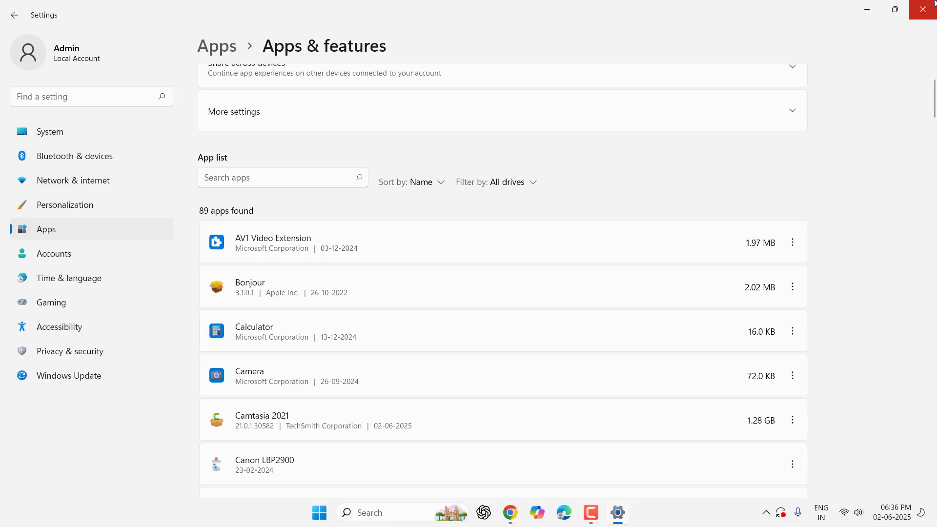
Close Windows Settings, leaving Camtasia 2021 installed and unmodified
left_click(922, 10)
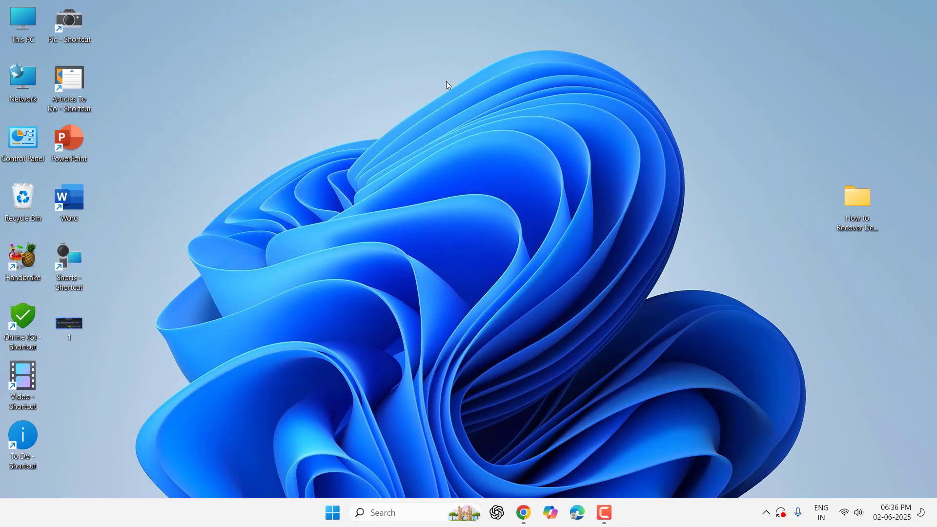